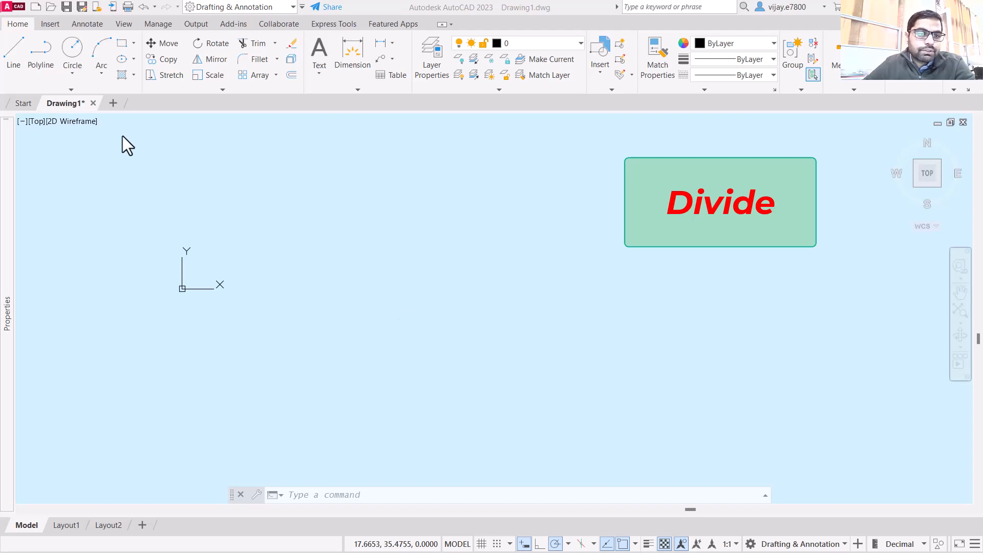
Draw a horizontal line from the origin 0,0 to a relative end point of 100,0
click(68, 88)
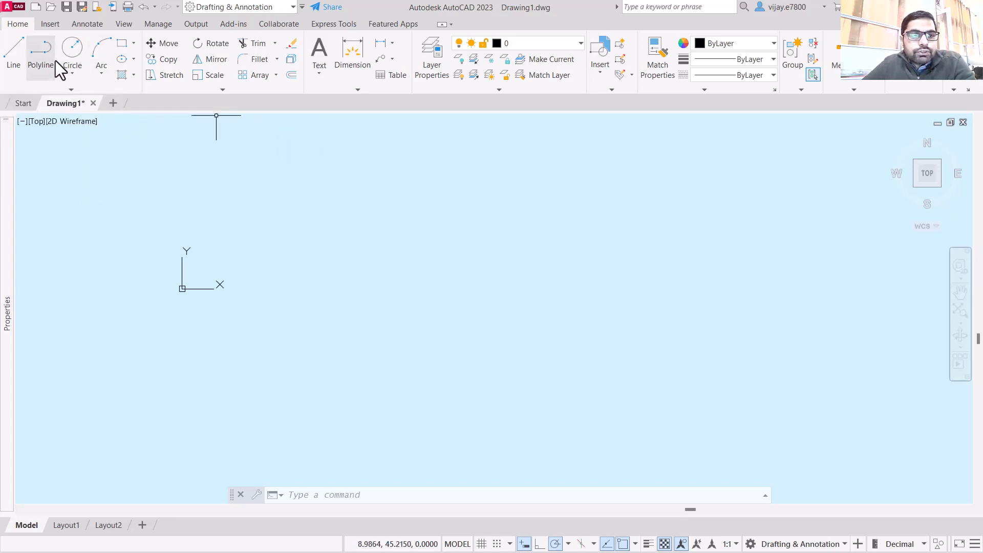
click(17, 58)
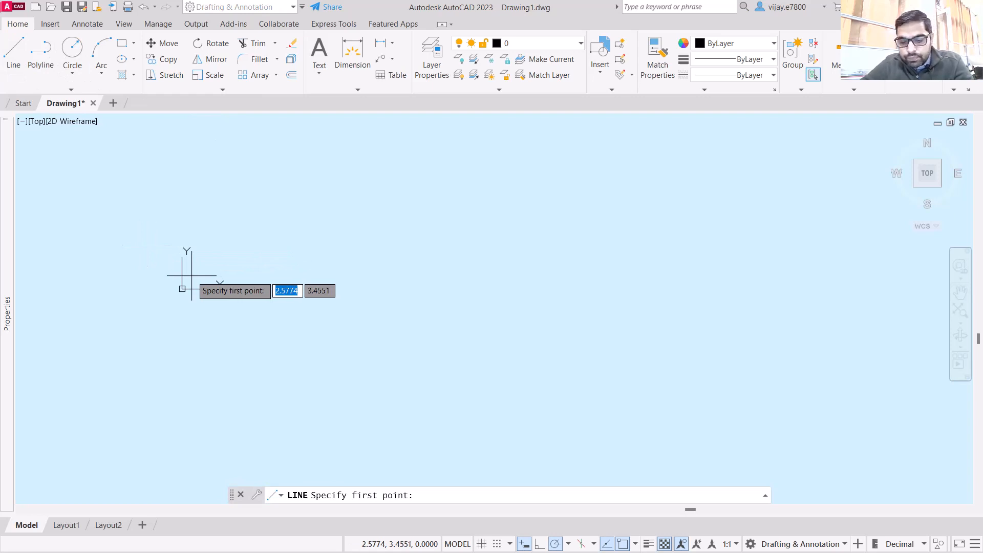
text(0,0)
key(Return)
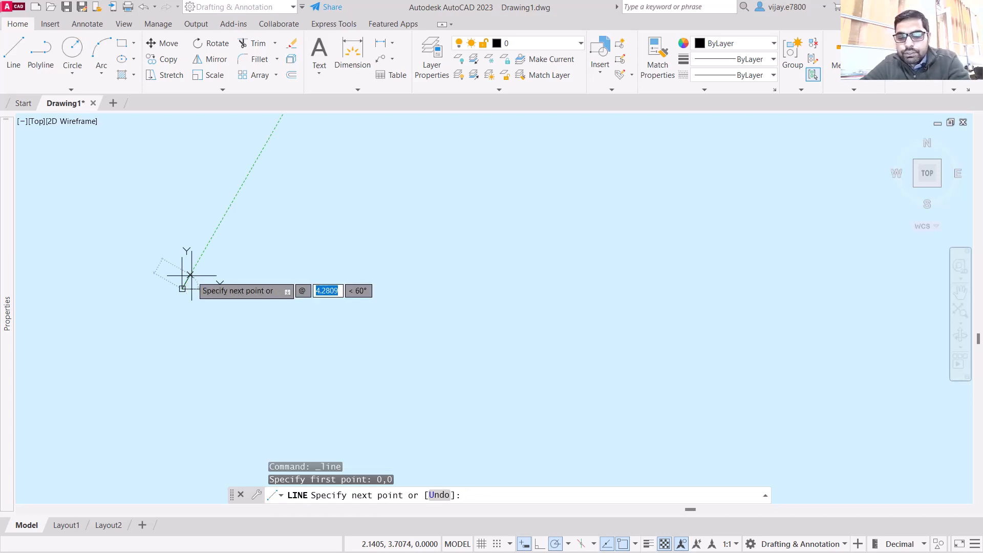
text(100)
key(Tab)
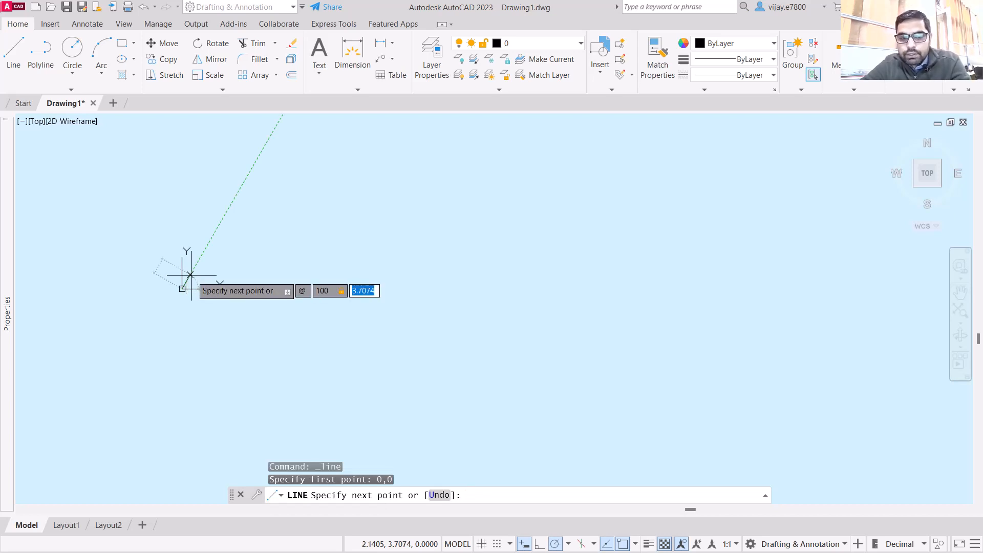
text(0)
key(Return)
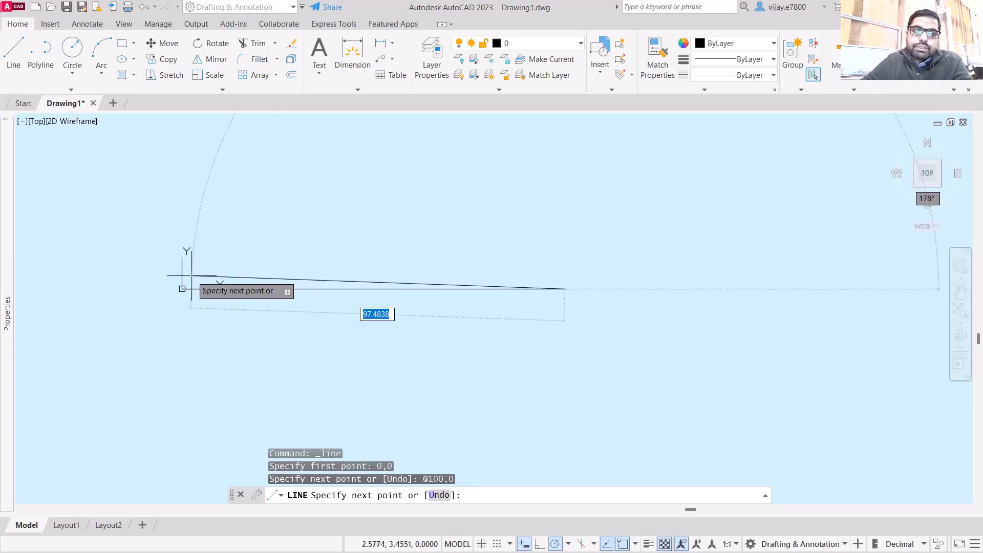
right_click(561, 302)
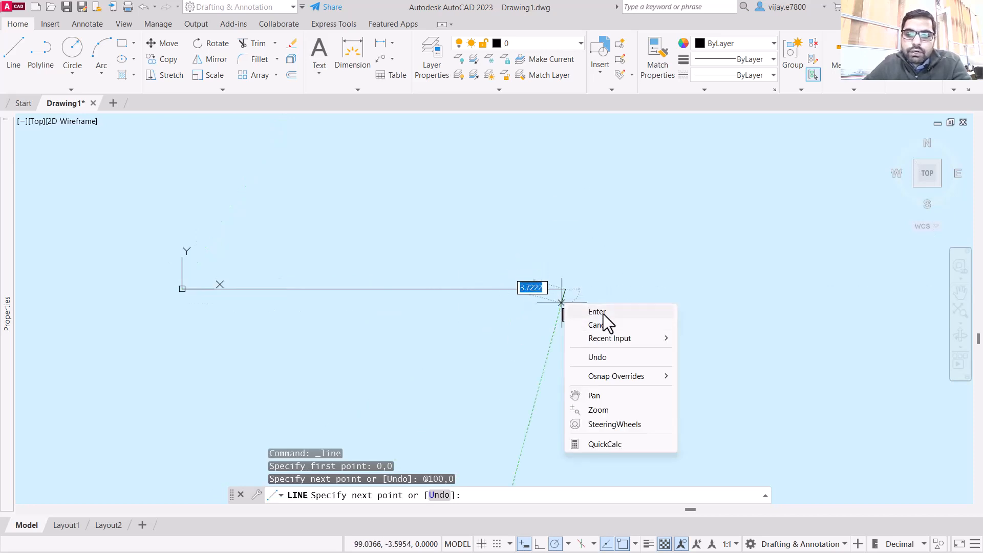
click(599, 312)
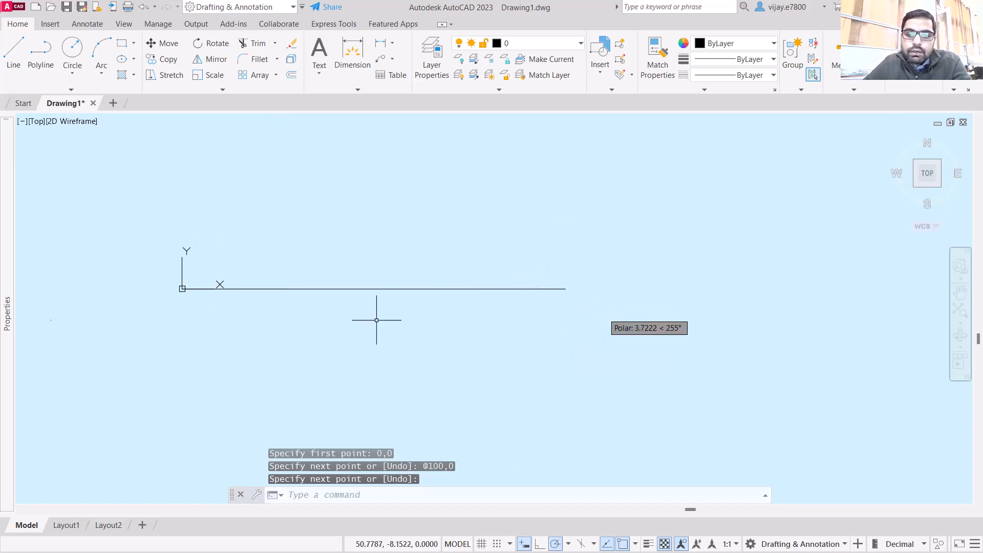
Move the UCS origin off the line's start point to an empty area below and left of the line
click(179, 289)
click(180, 289)
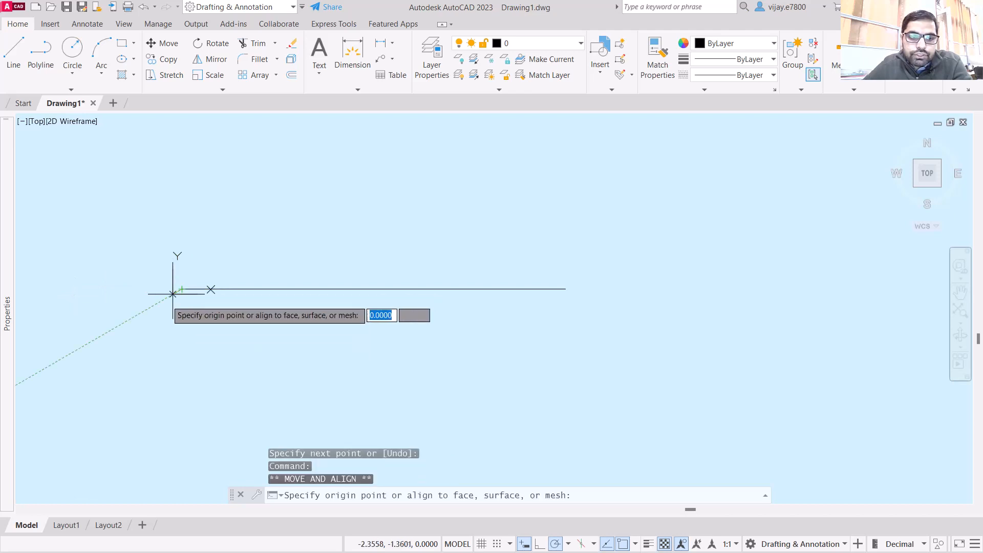
click(46, 434)
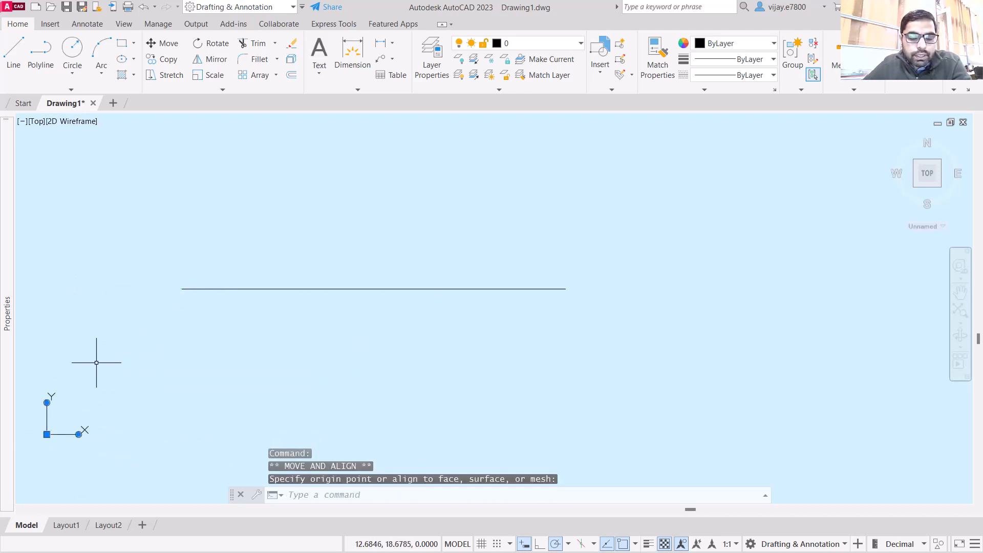
key(Escape)
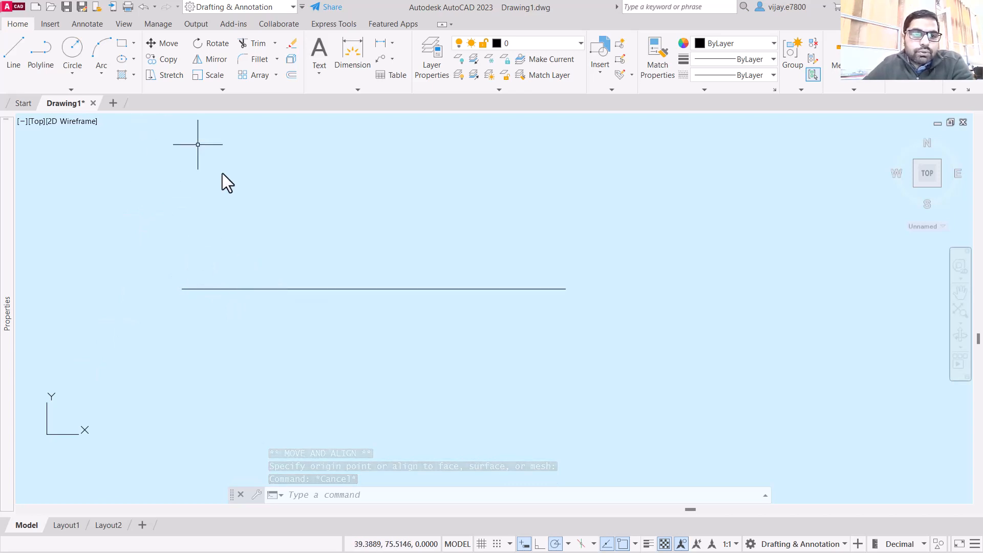
Divide the horizontal line into 5 equal segments with the Divide command
click(72, 88)
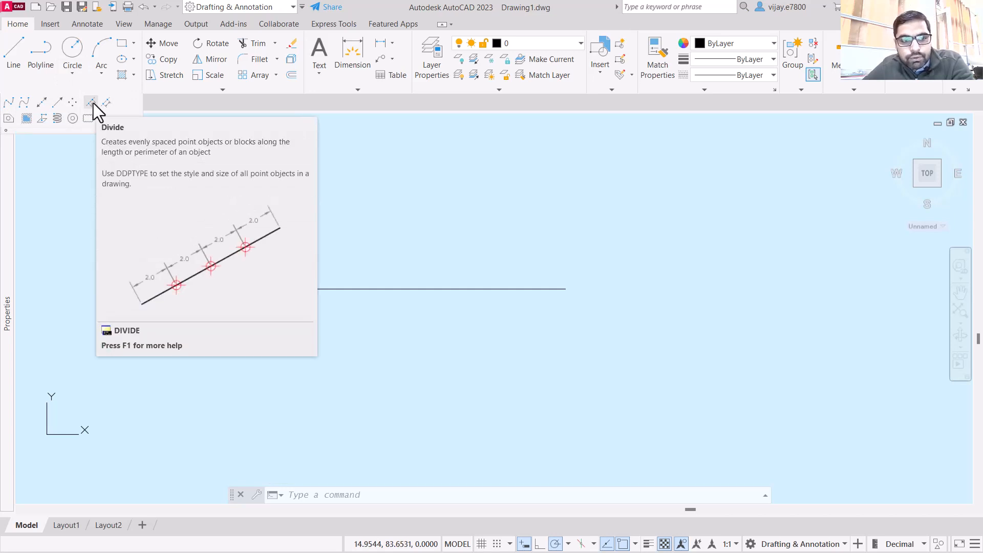
click(93, 102)
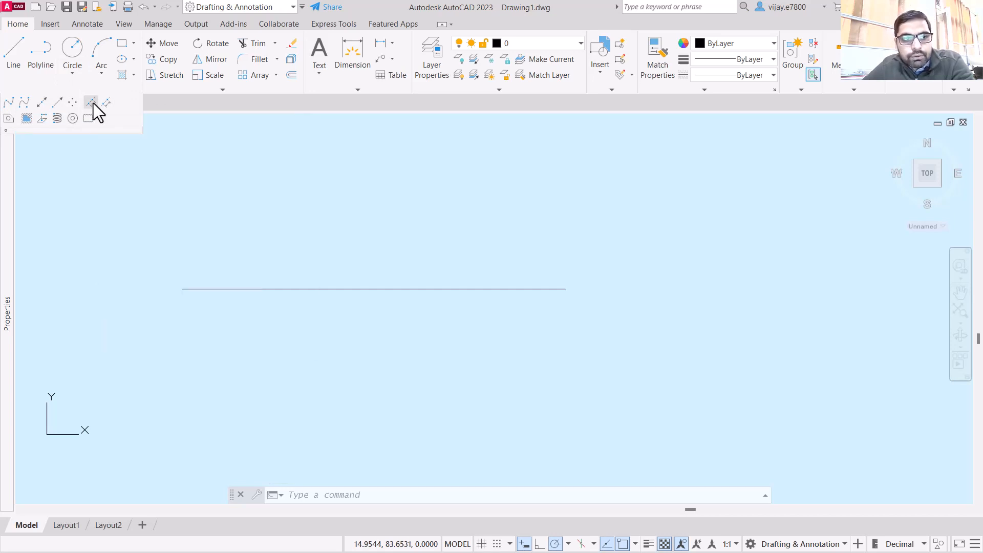
click(249, 289)
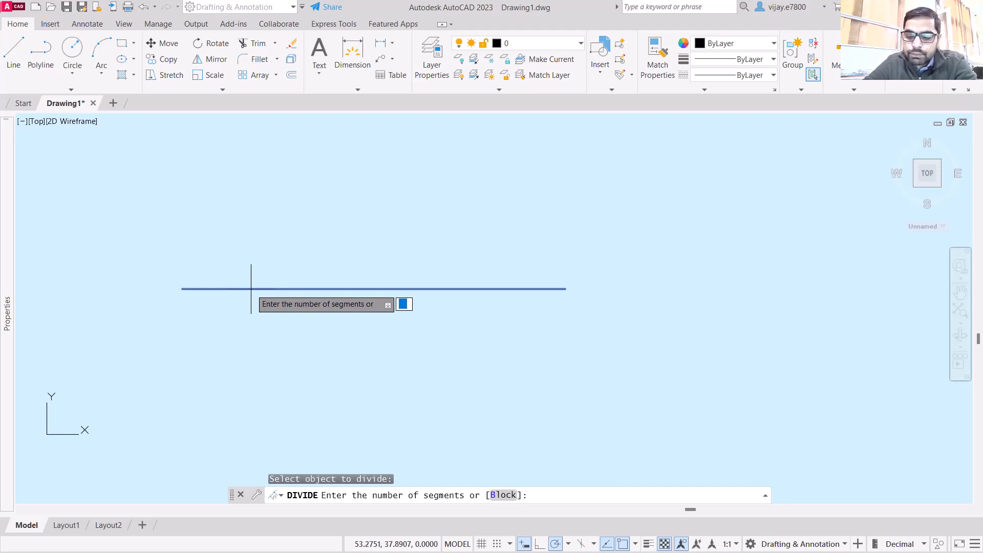
text(5)
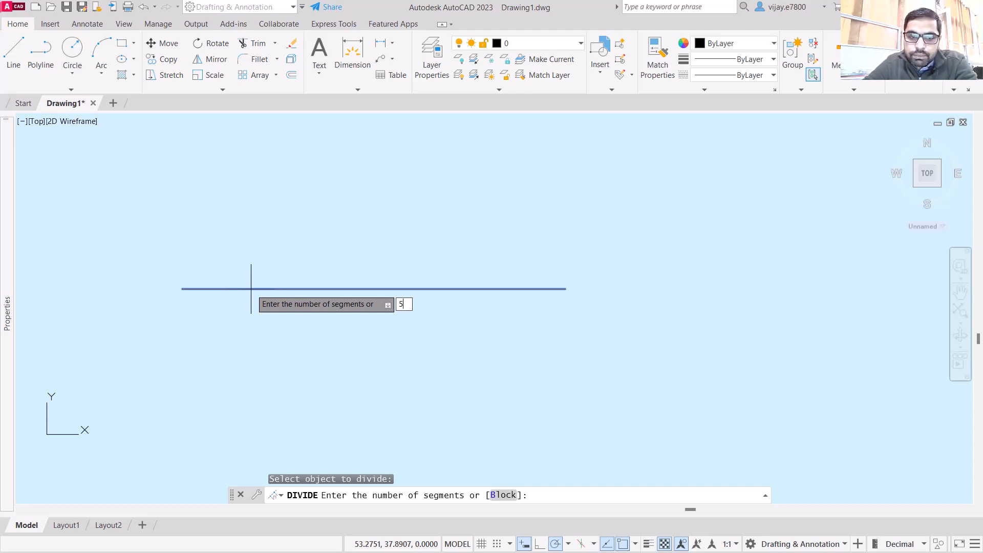
key(Return)
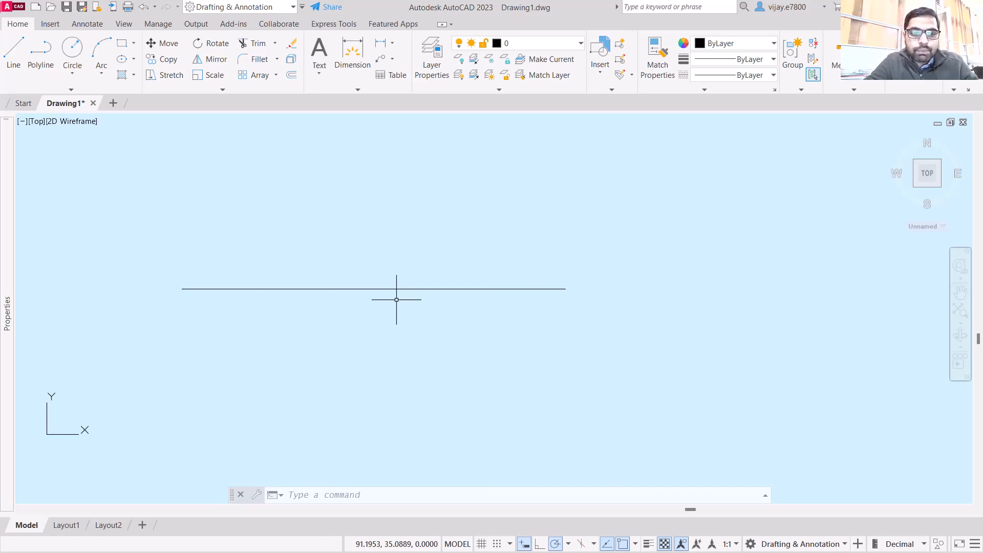
Set the point style to the X with circle and square, sized 3% relative to the screen
text(PTYPE)
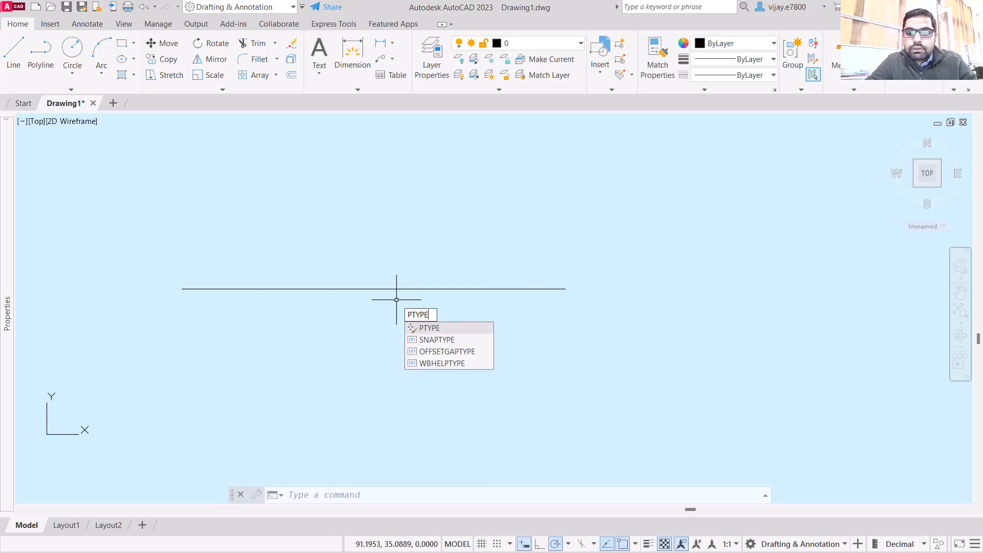
key(Return)
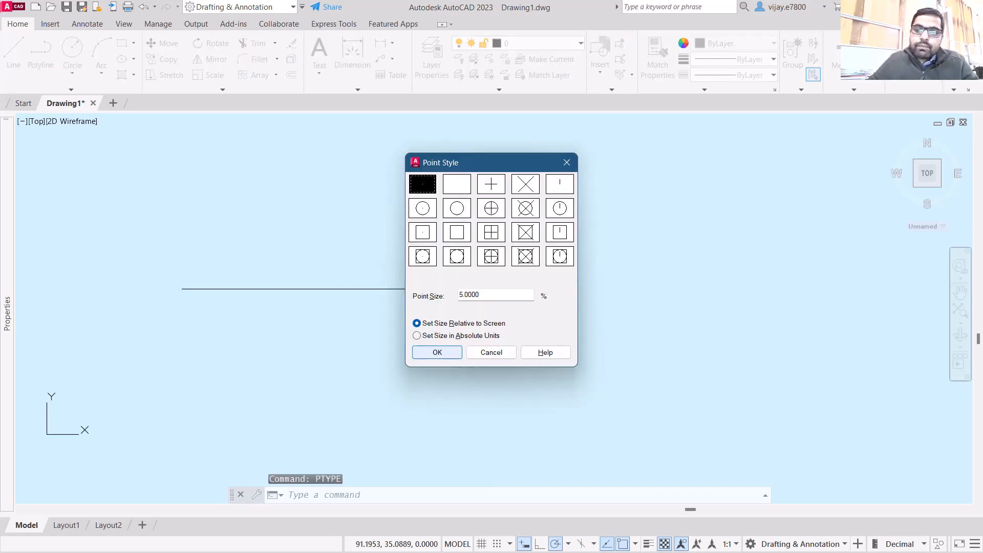
click(518, 262)
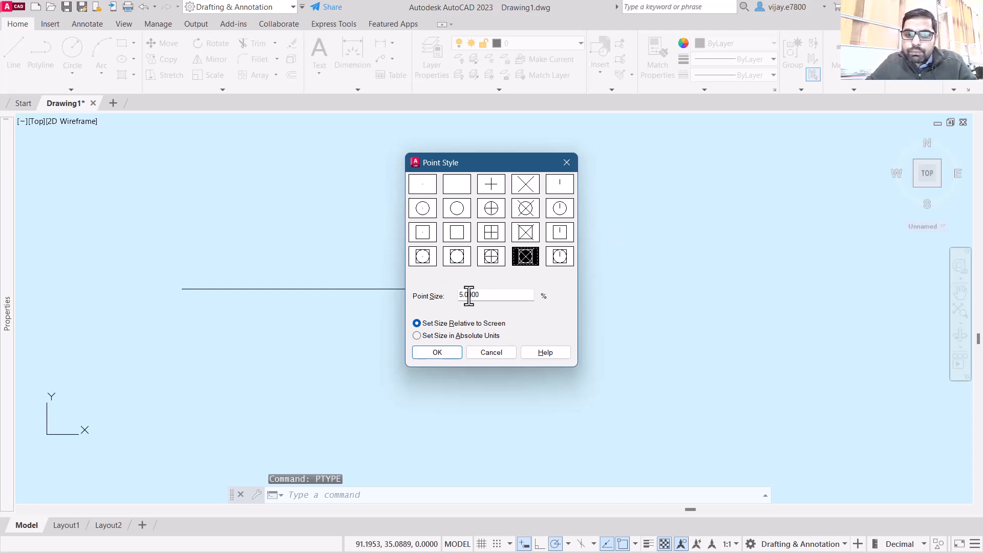
drag(464, 296, 455, 292)
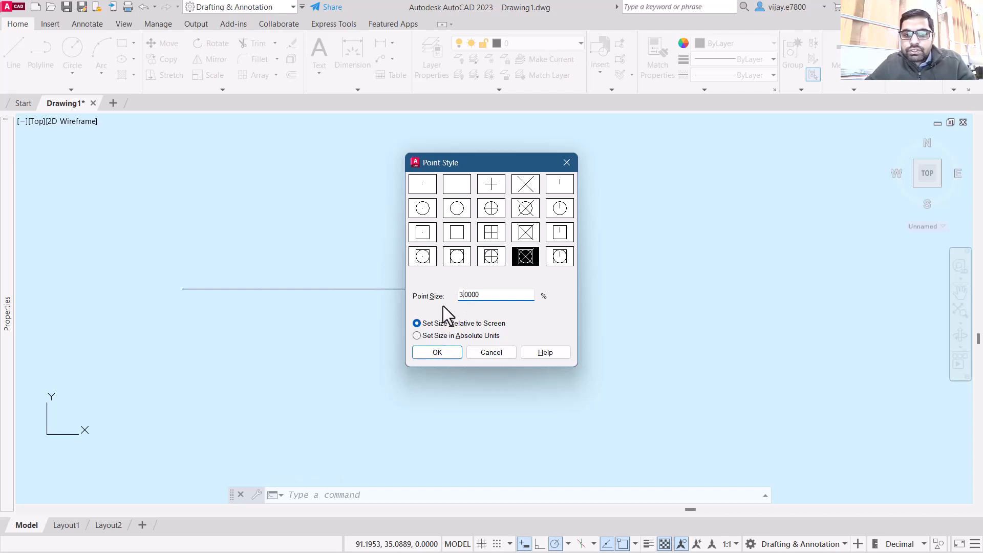
click(437, 351)
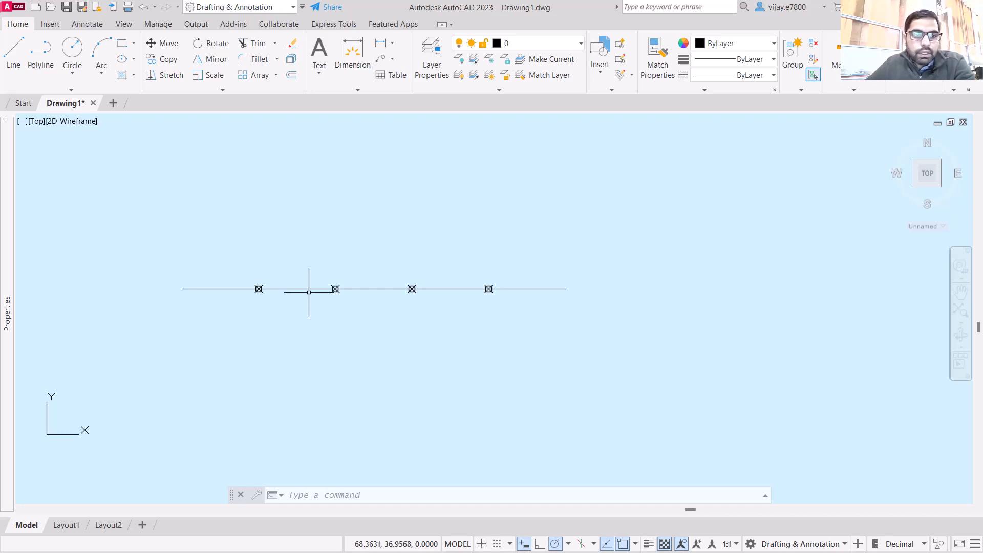
mouse_move(7, 176)
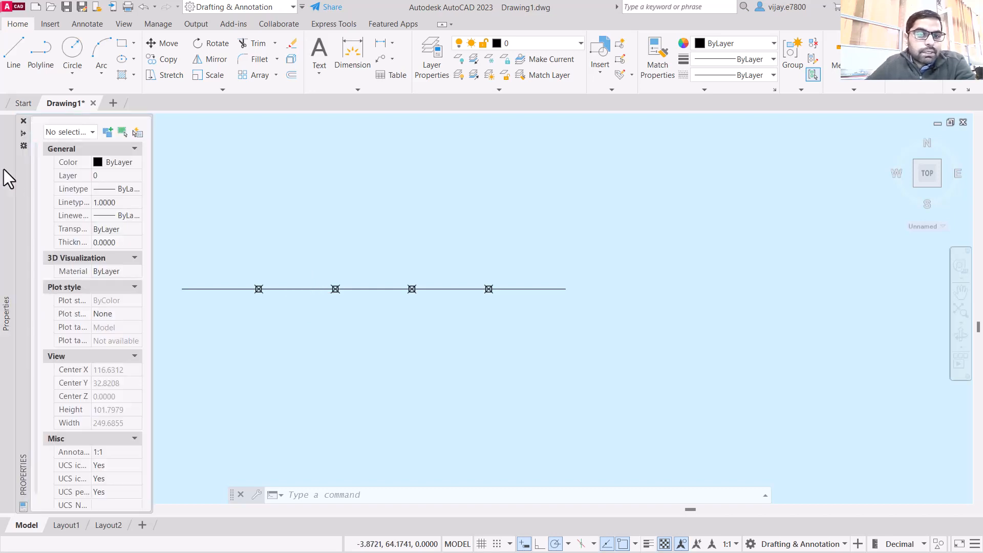
click(72, 90)
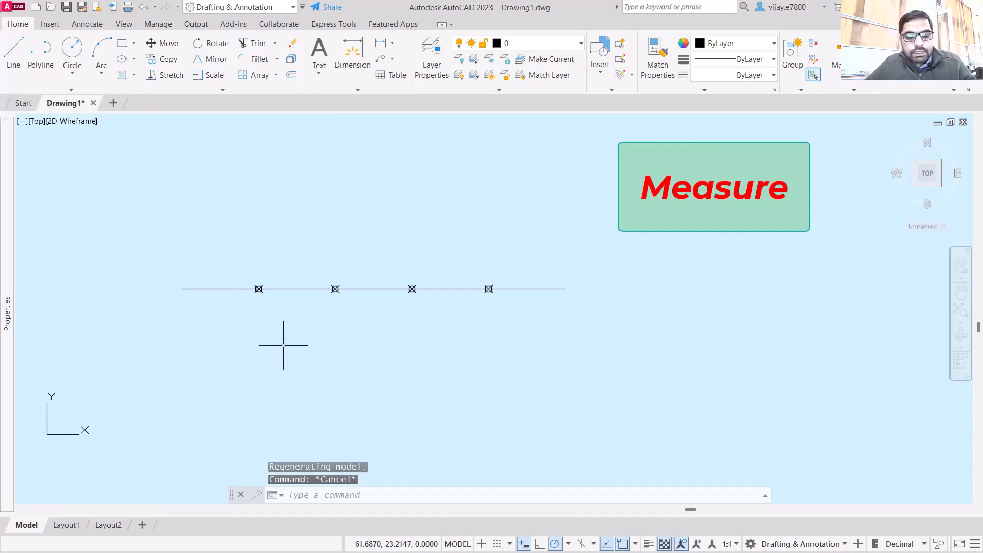
key(ctrl+z)
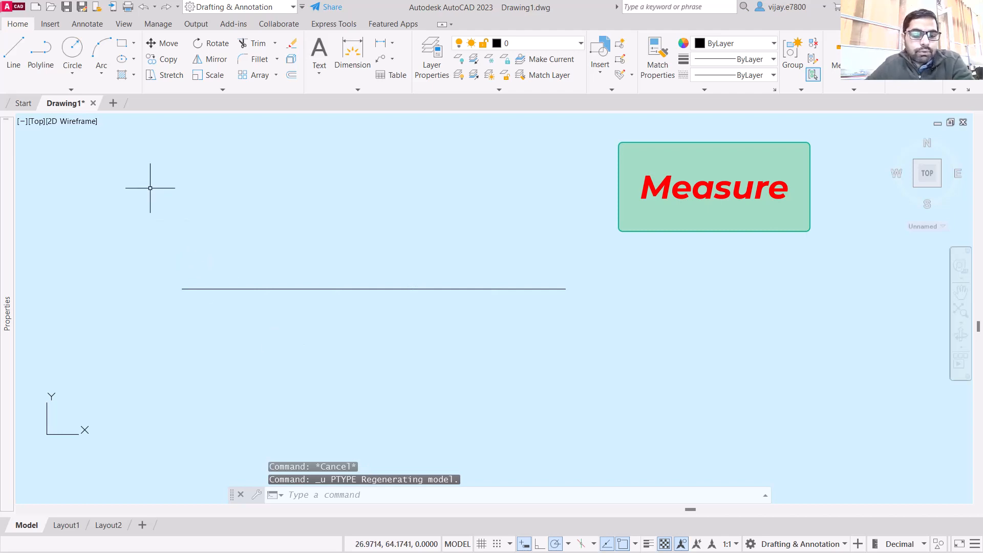
key(ctrl+y)
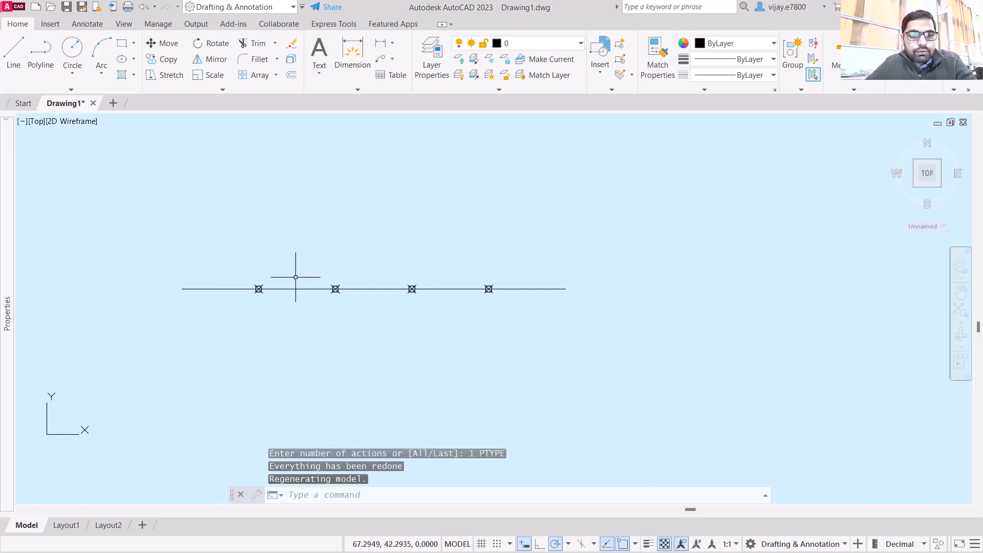
Select one division point on the line, extend the selection to all similar points, and erase them
click(259, 289)
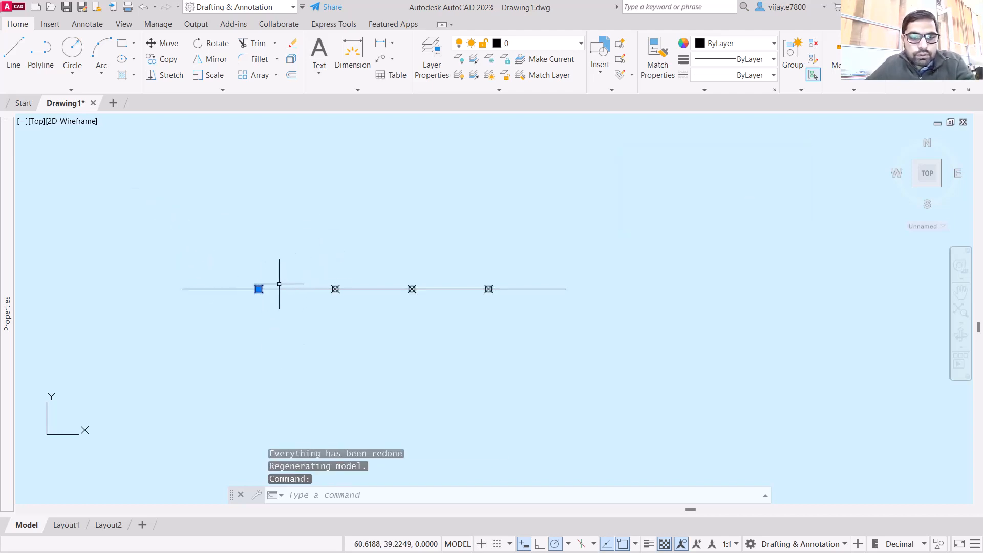
right_click(258, 288)
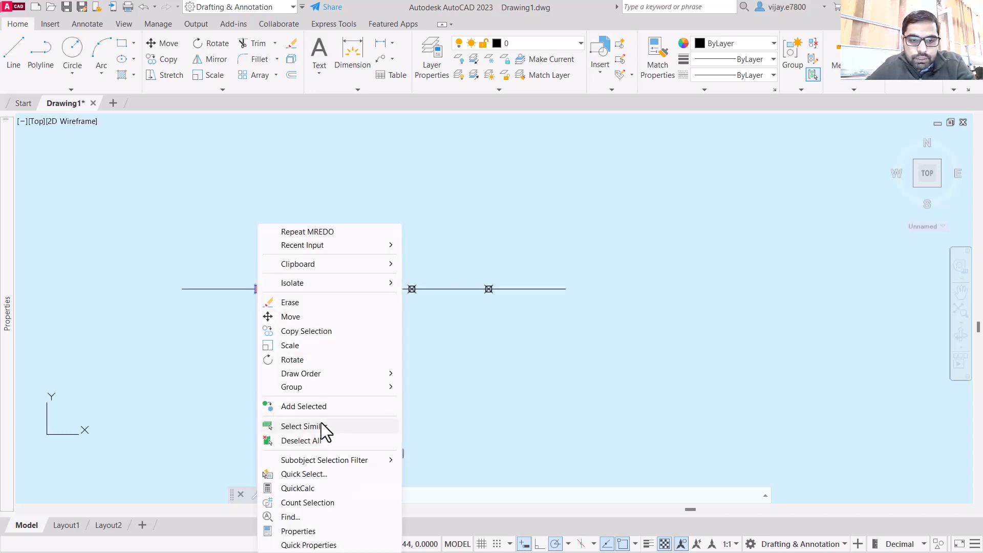
click(324, 426)
key(Delete)
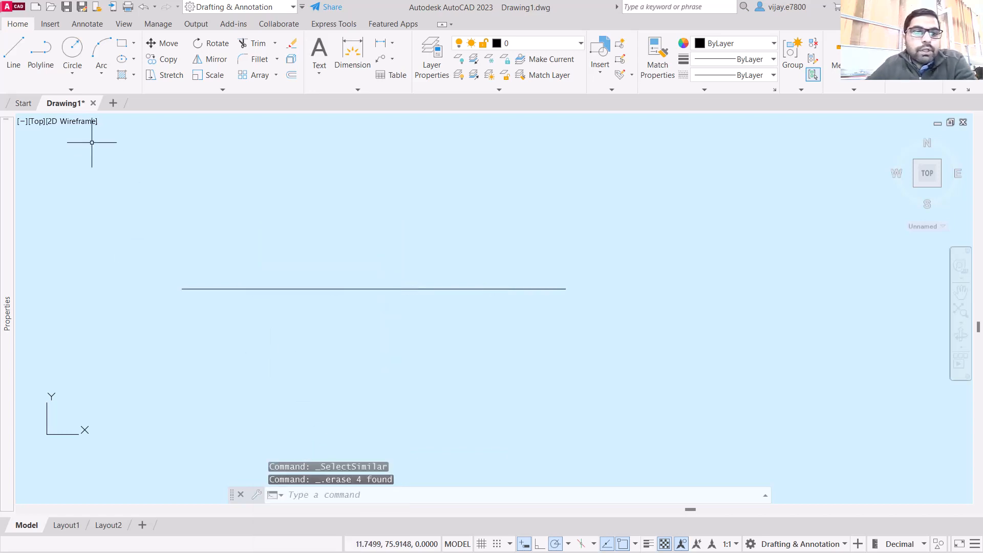
Place points along the horizontal line at intervals of 10 units with the Measure command
click(69, 89)
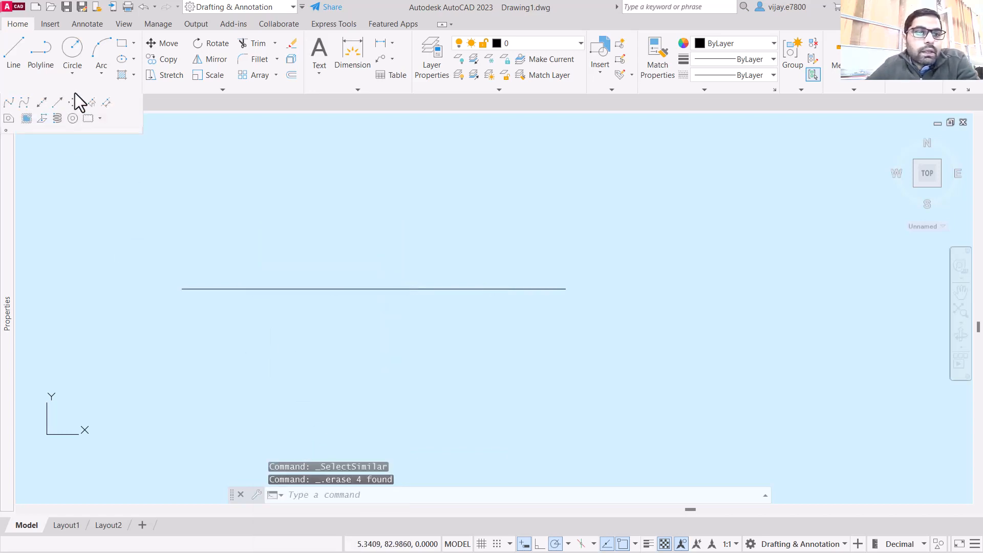
click(106, 105)
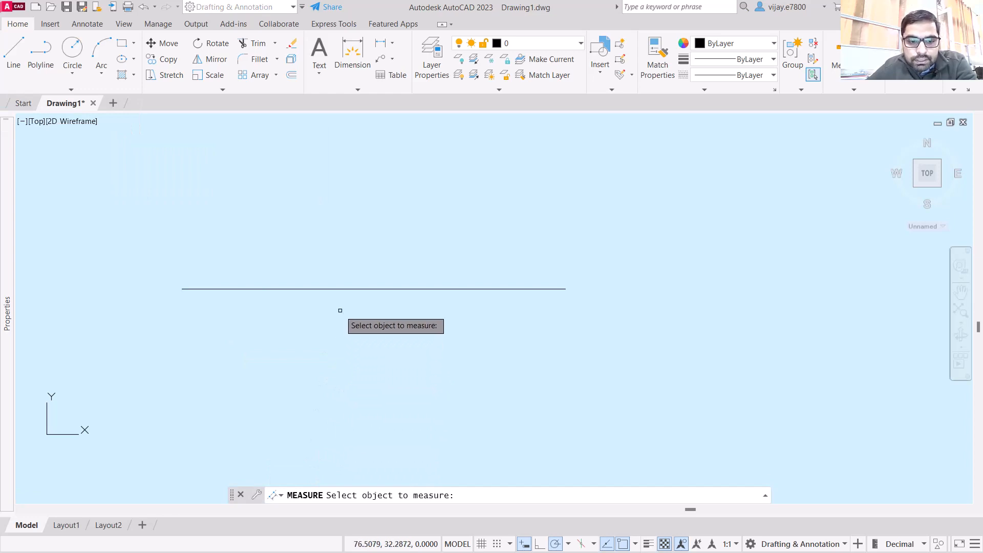
click(340, 288)
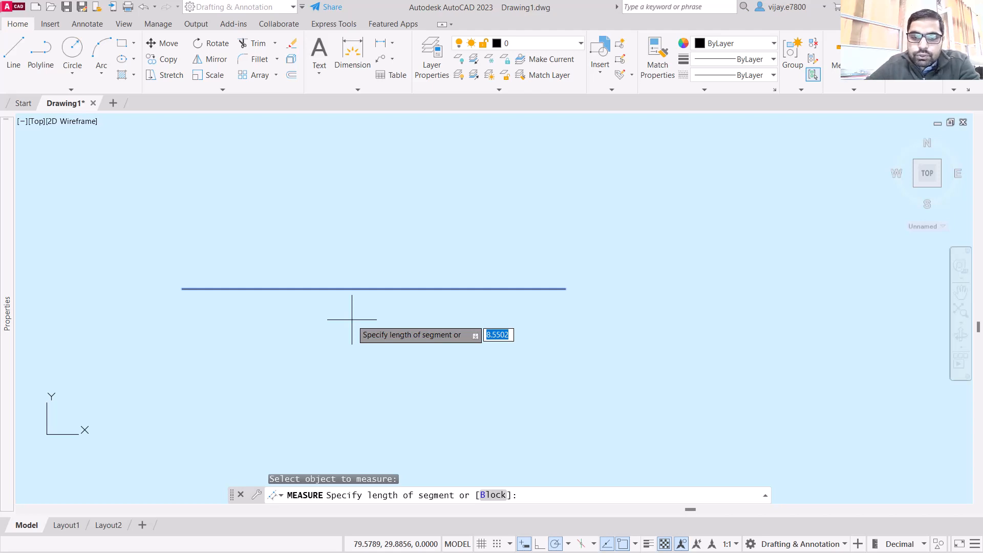
text(10)
key(Return)
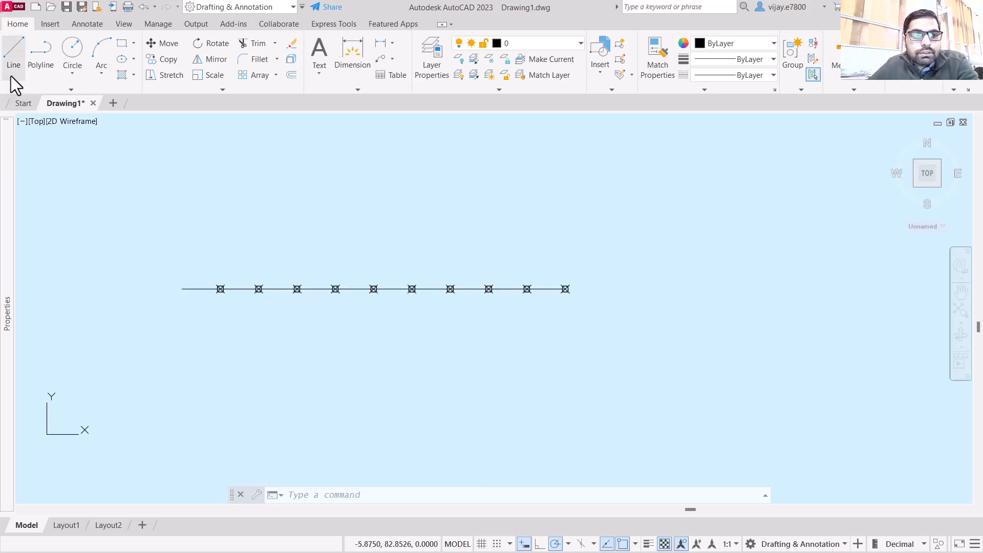
Draw a second horizontal line 100 units long at 0° below the measured line, starting level with its start point
click(13, 59)
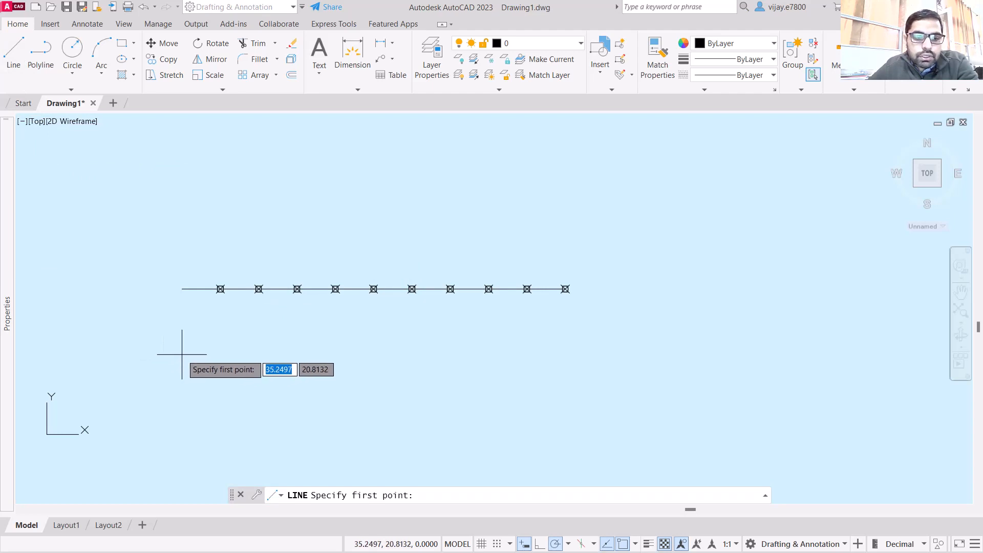
click(181, 353)
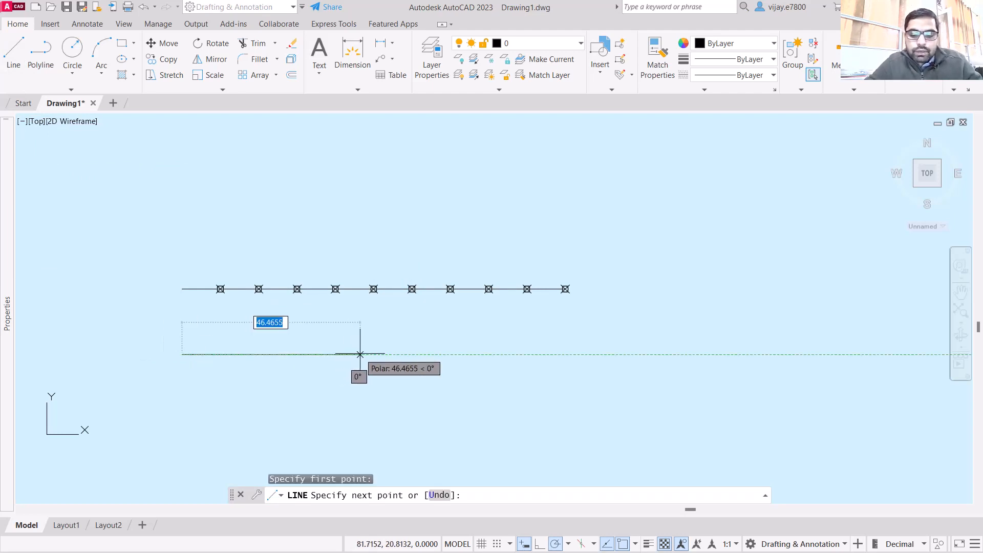
text(100)
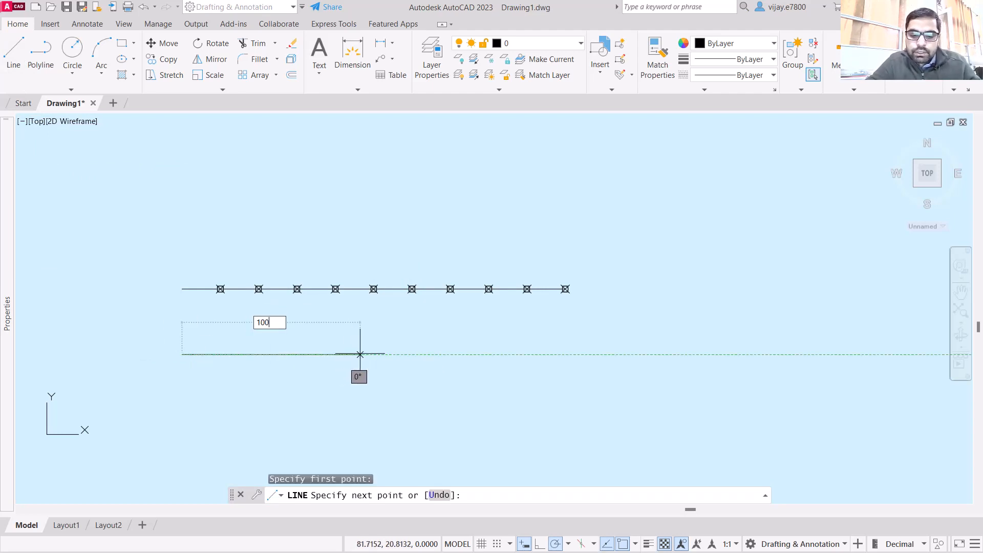
key(Tab)
key(Return)
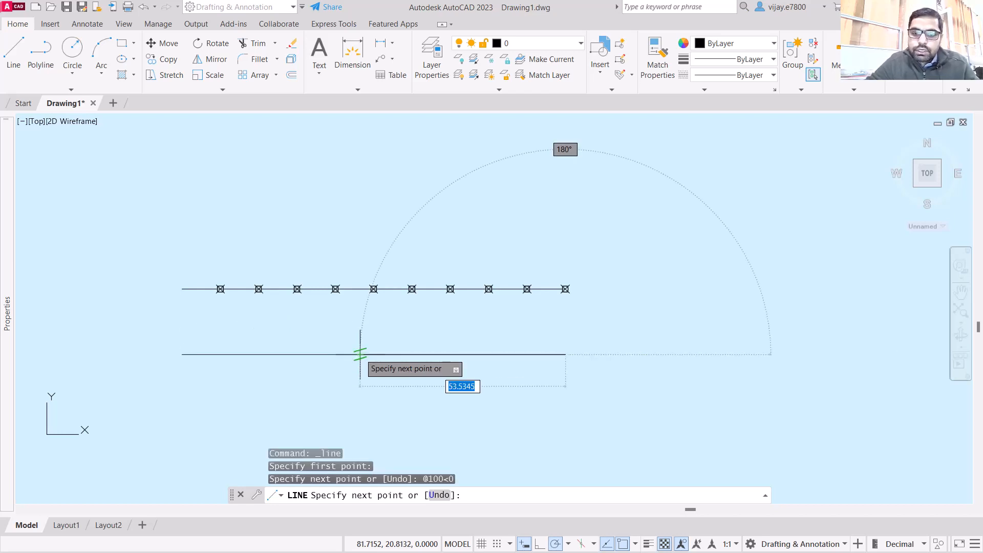
key(Escape)
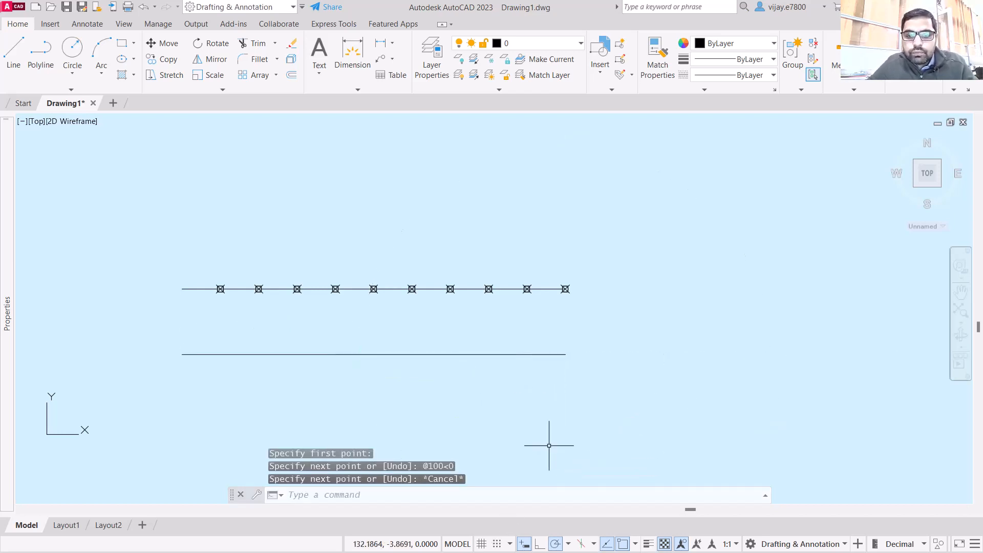
Divide the second horizontal line into 10 equal segments with the Divide command
click(57, 91)
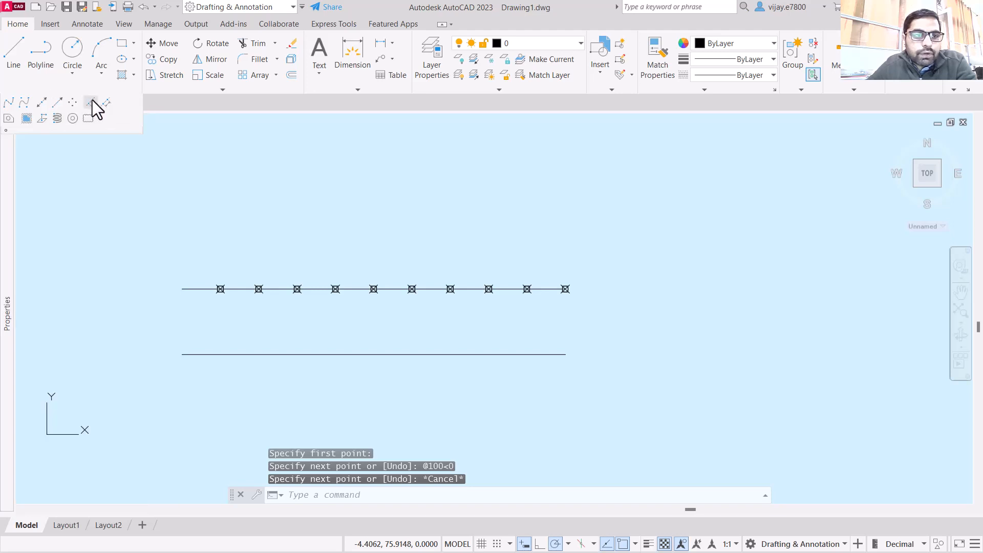
click(96, 104)
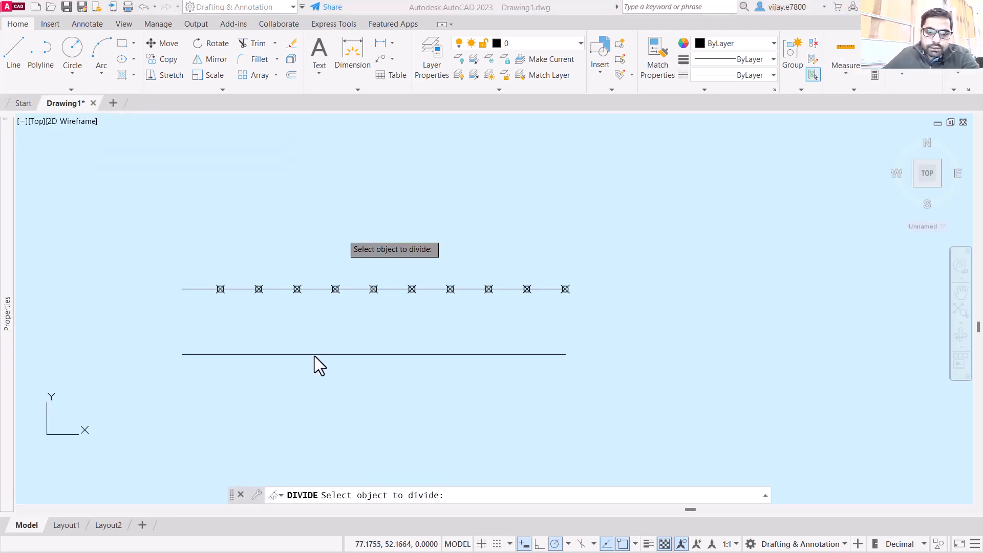
click(359, 354)
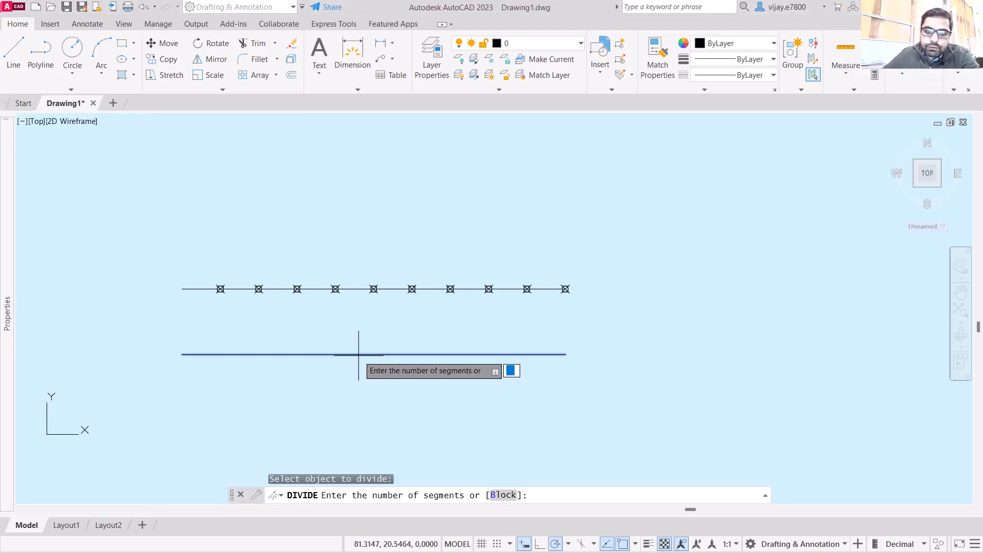
text(10)
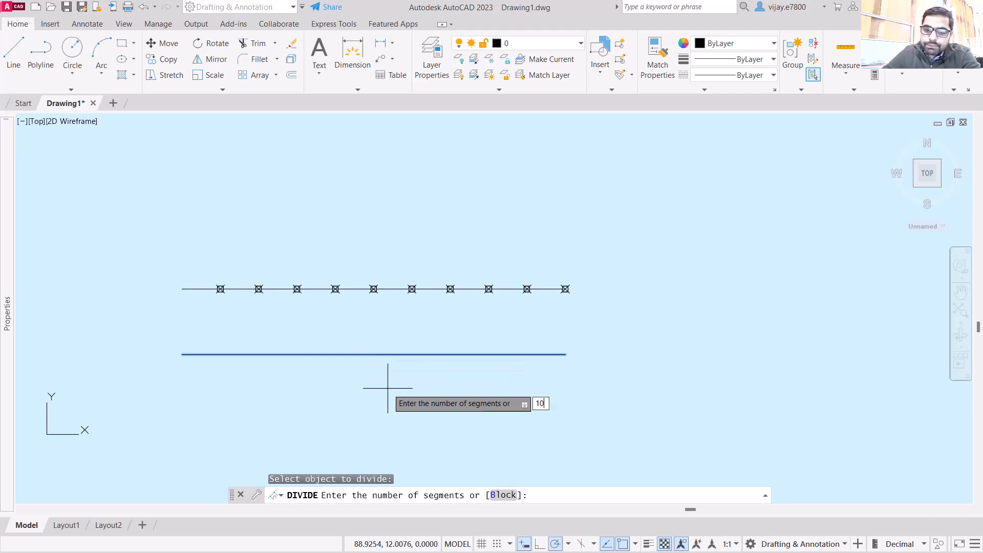
key(Return)
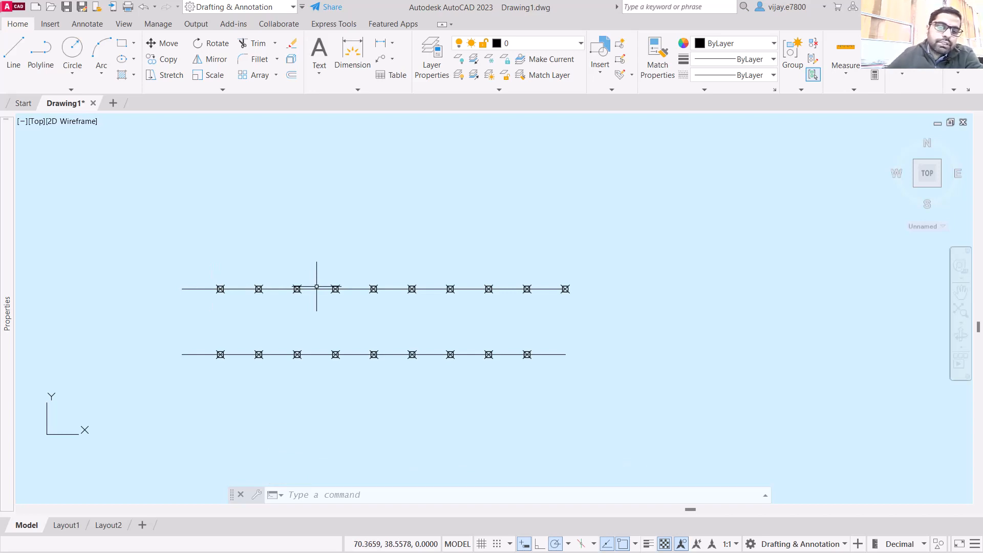
Draw a third horizontal line 100 units long at 0° below the divided line, aligned with the other lines' start points
click(14, 57)
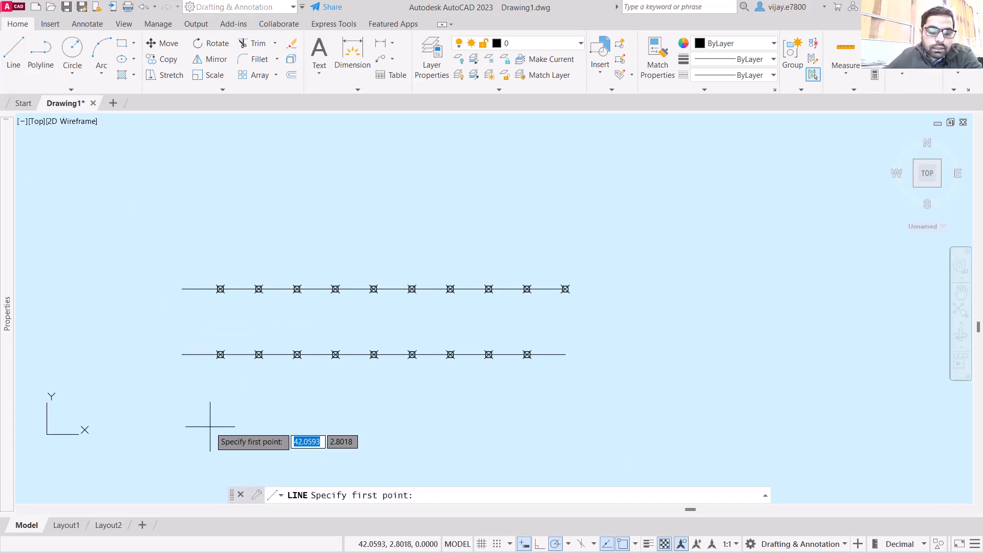
click(181, 411)
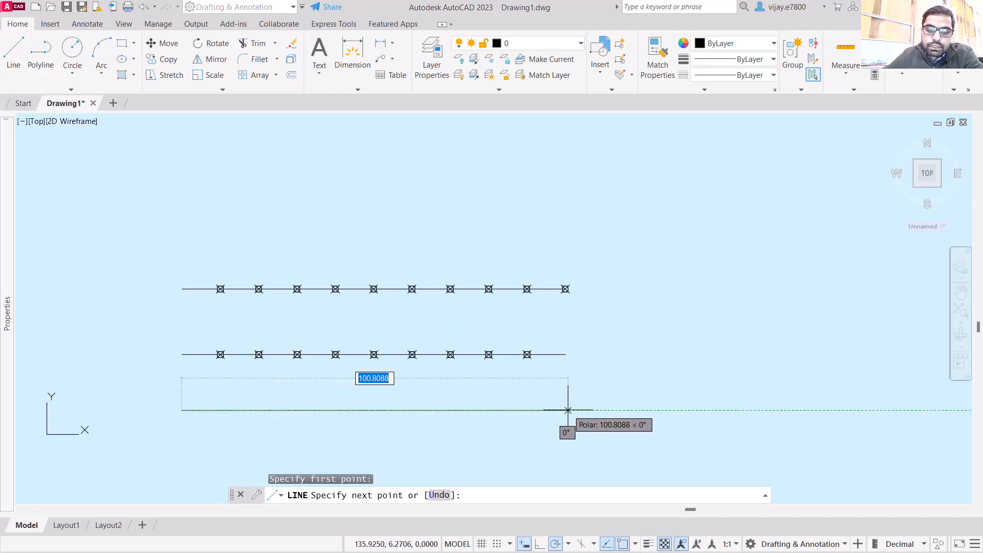
text(10)
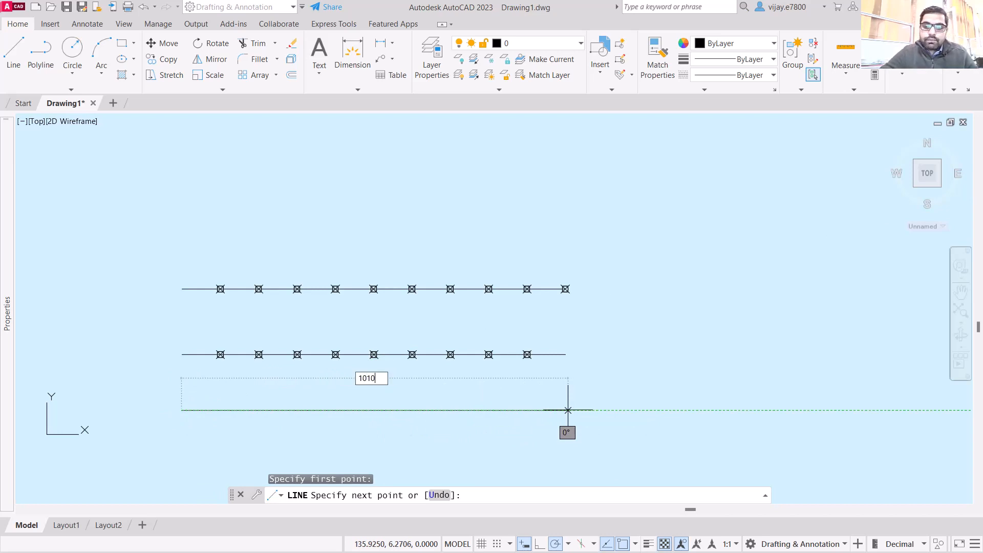
text(0)
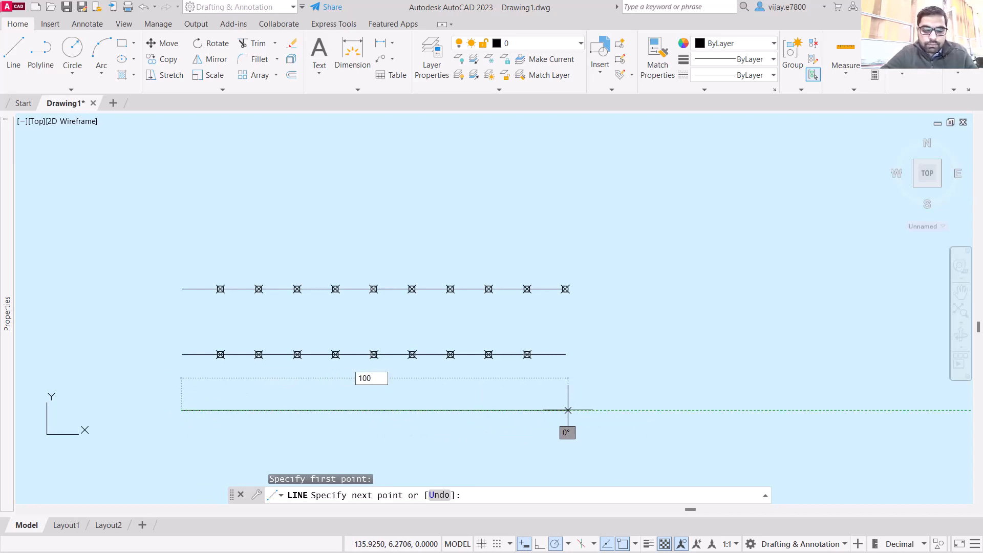
key(Tab)
text(0)
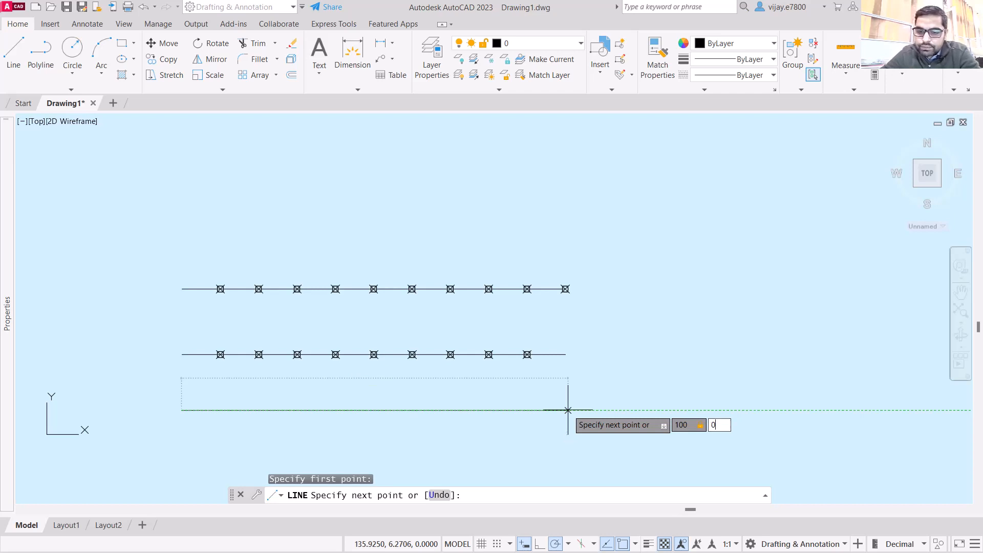
key(Return)
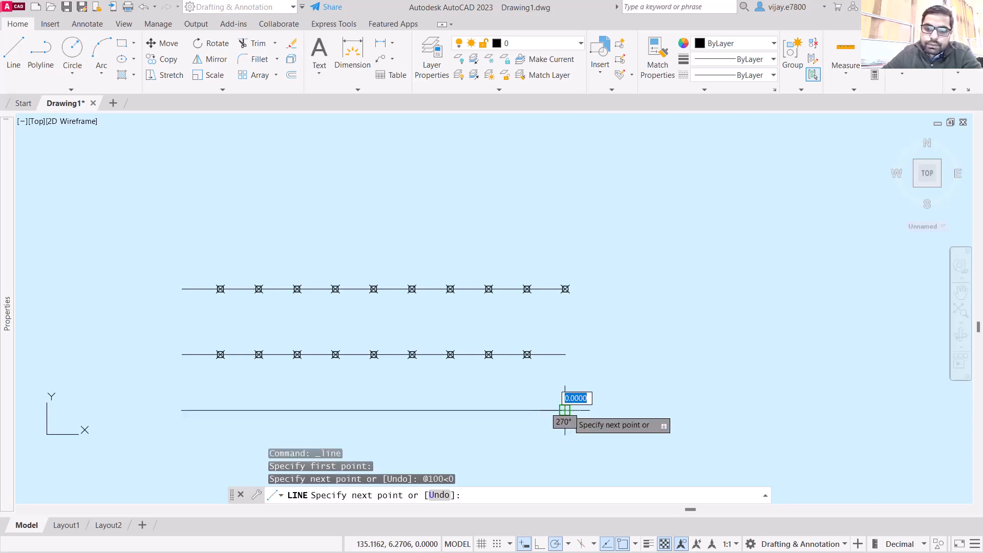
right_click(734, 358)
click(758, 370)
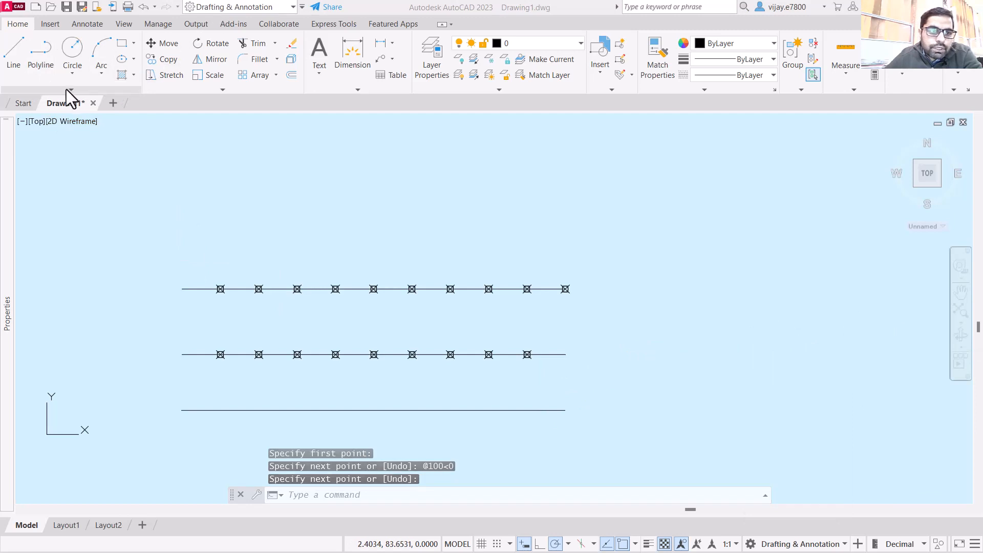
Place points along the third horizontal line at intervals of 8 units with the Measure command, starting from its western end
click(110, 91)
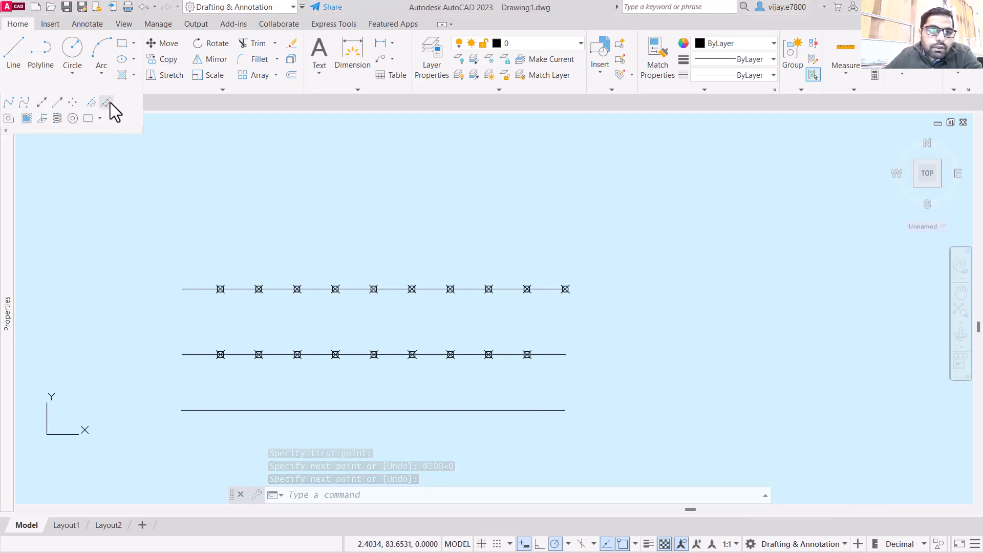
click(106, 103)
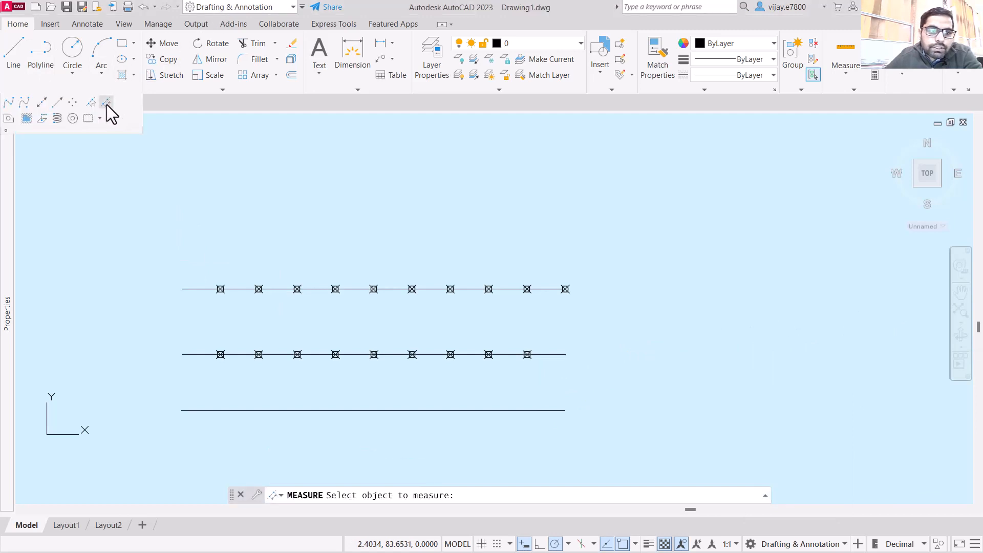
click(212, 410)
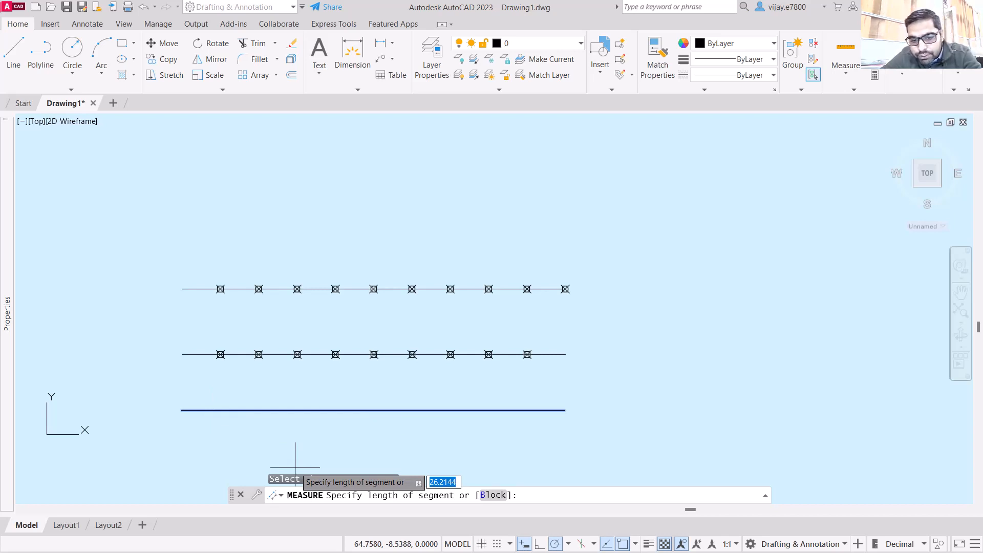
text(8)
key(Return)
scroll(552, 402, up, 4)
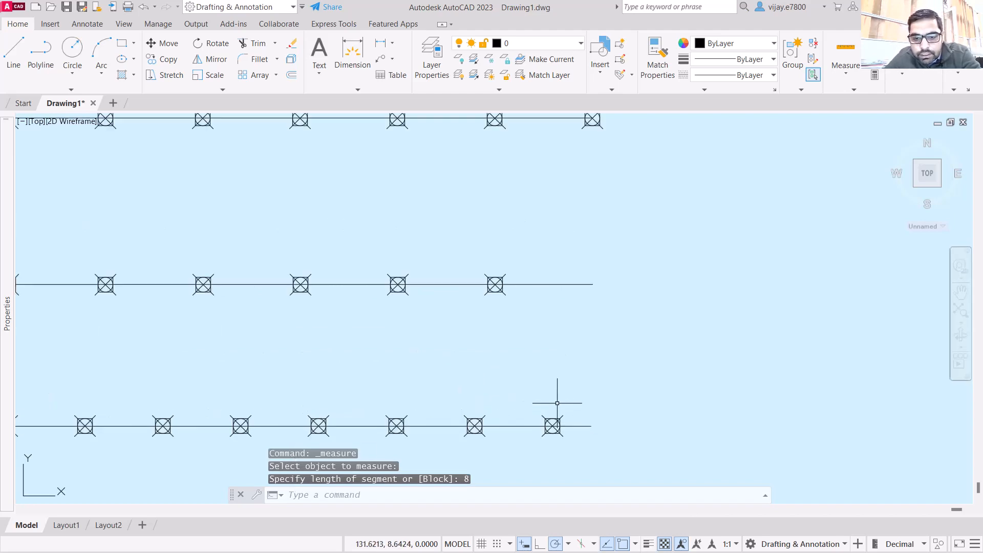